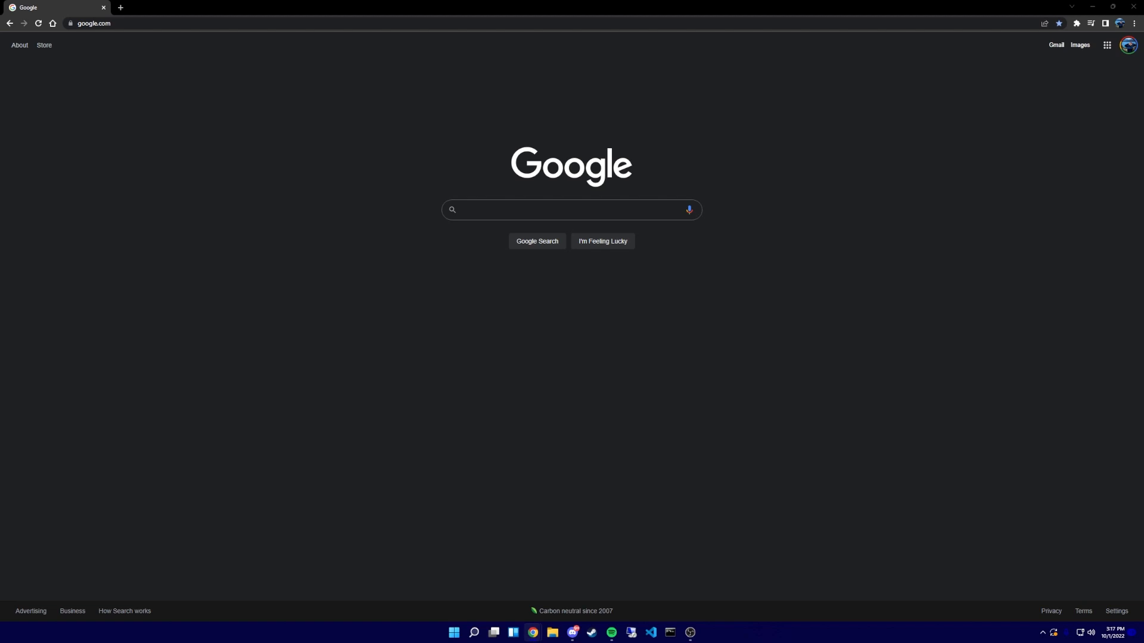
# Go to mikrotik.com and open the site's Software downloads page
pyautogui.hotkey('ctrl', 'l')
pyautogui.write('mik')
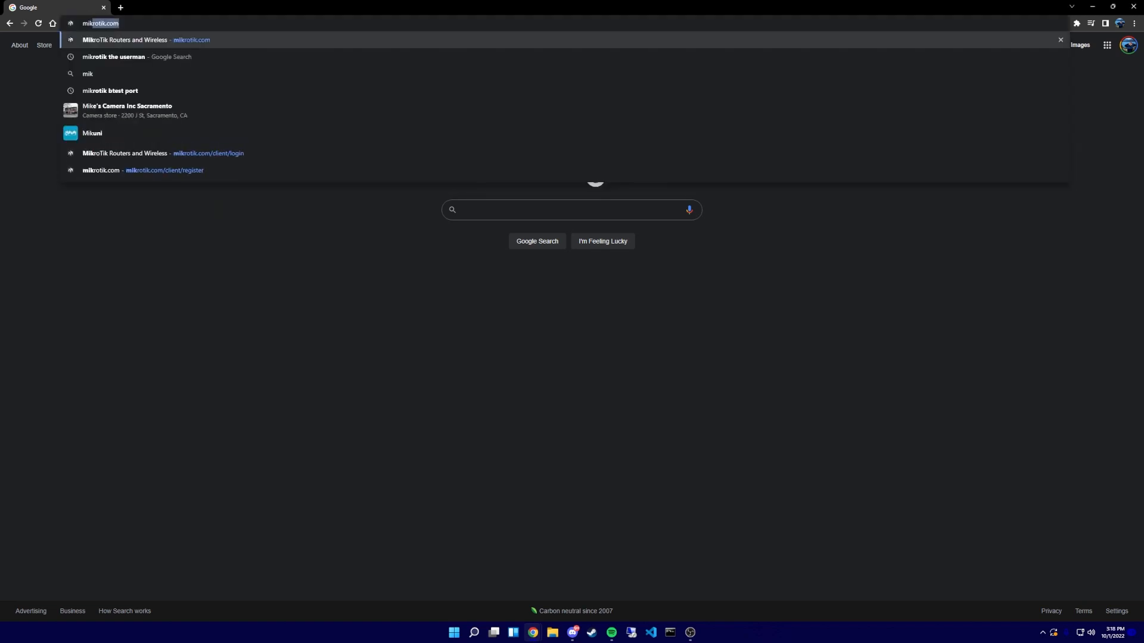
pyautogui.write('rotik.com')
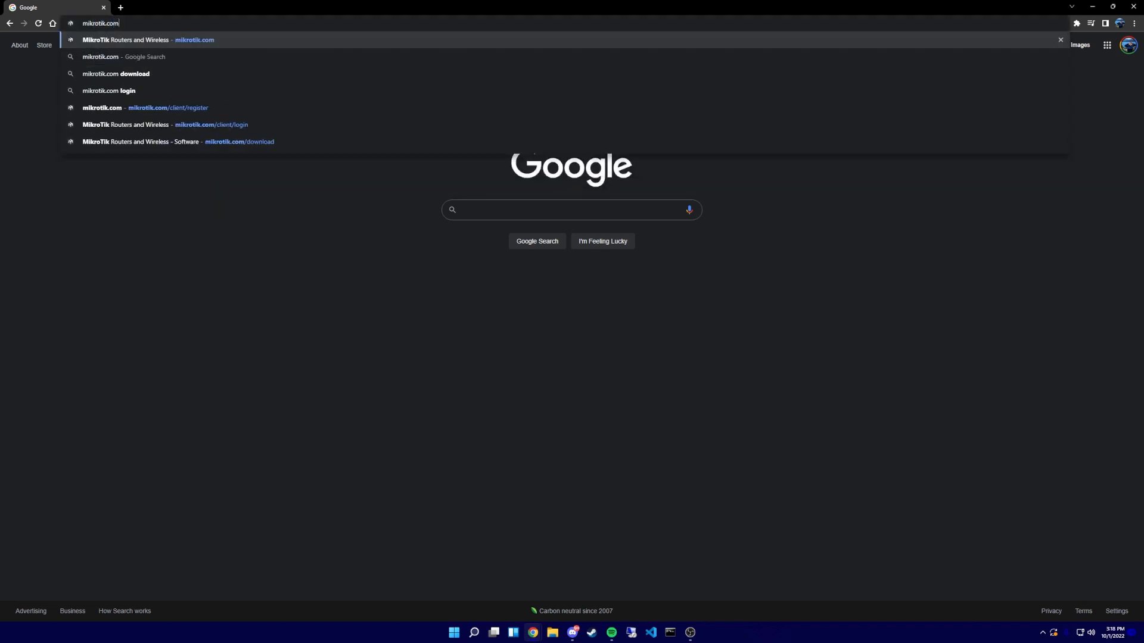
pyautogui.press('Return')
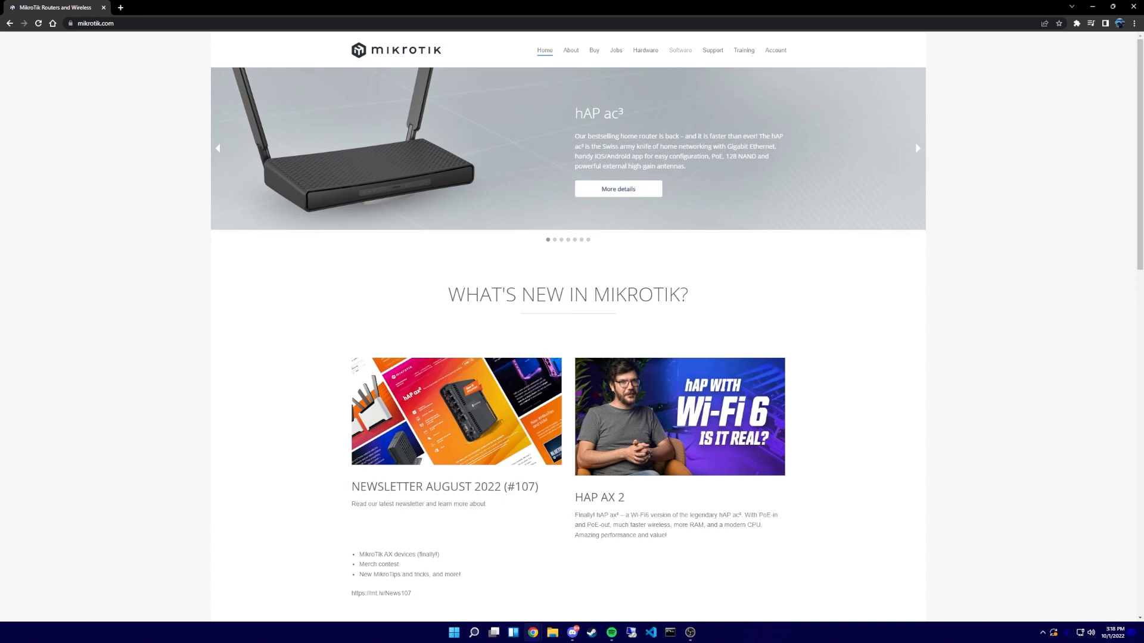
pyautogui.click(680, 50)
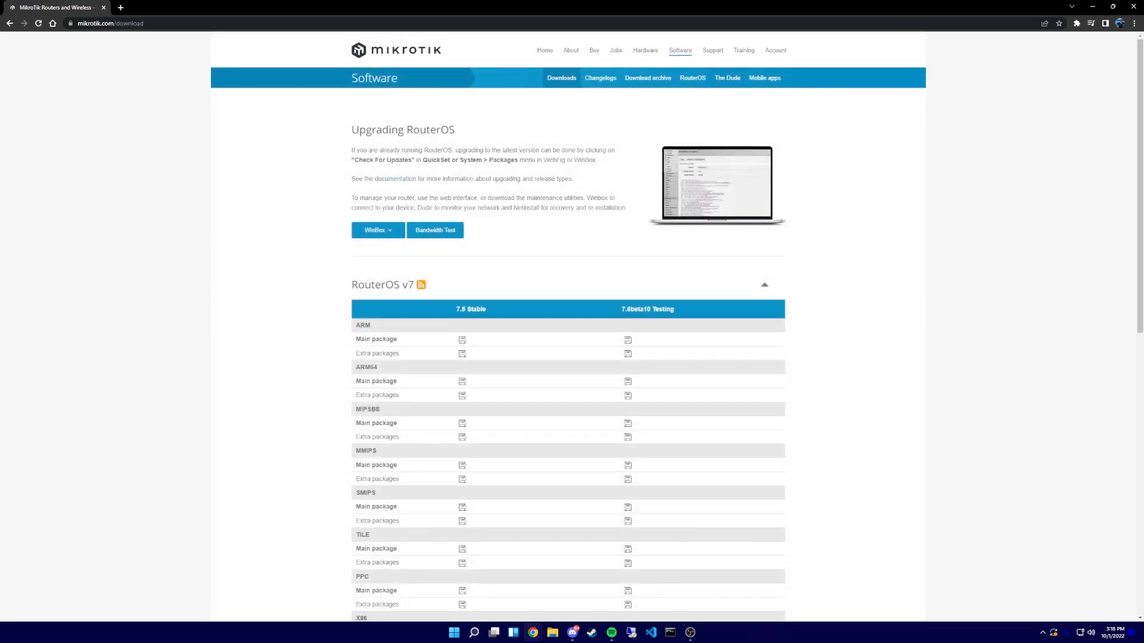
# Download the 7.5 Stable OVA template of Cloud Hosted Router, saving it as chr-7.5.ova in the Documents Downloads folder
pyautogui.scroll(-4, 568, 331)
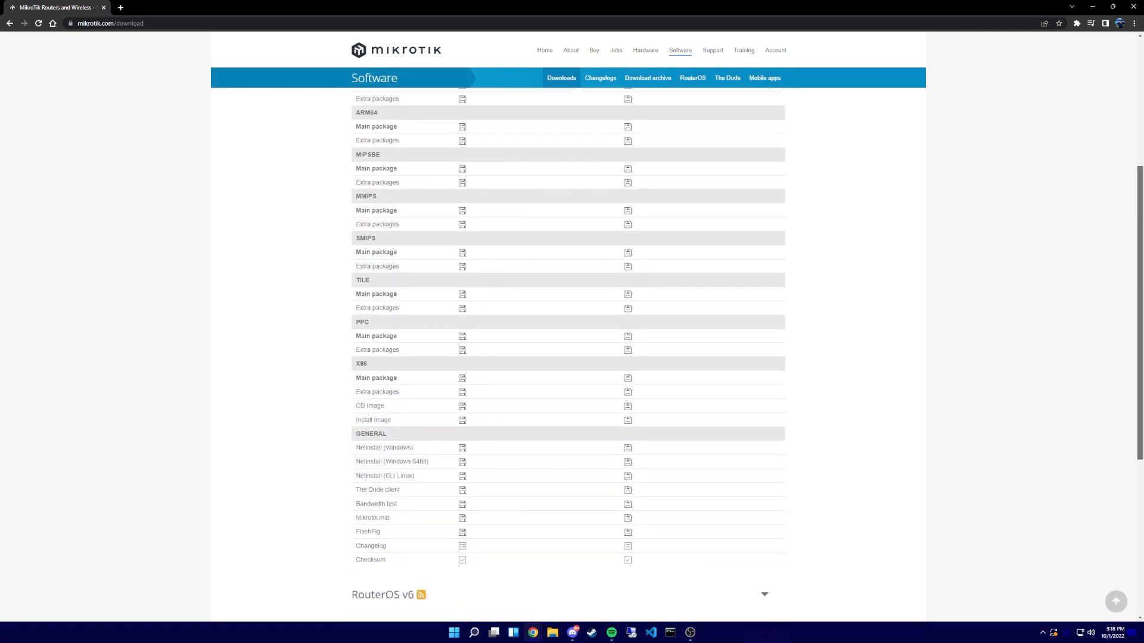
pyautogui.scroll(-5, 568, 331)
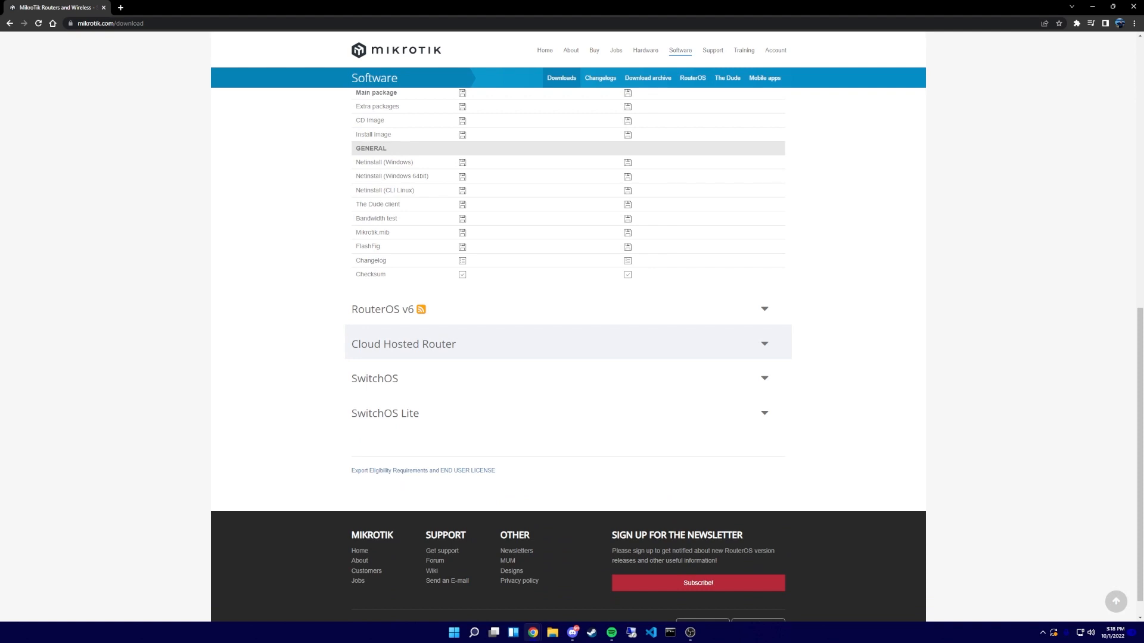
pyautogui.click(568, 344)
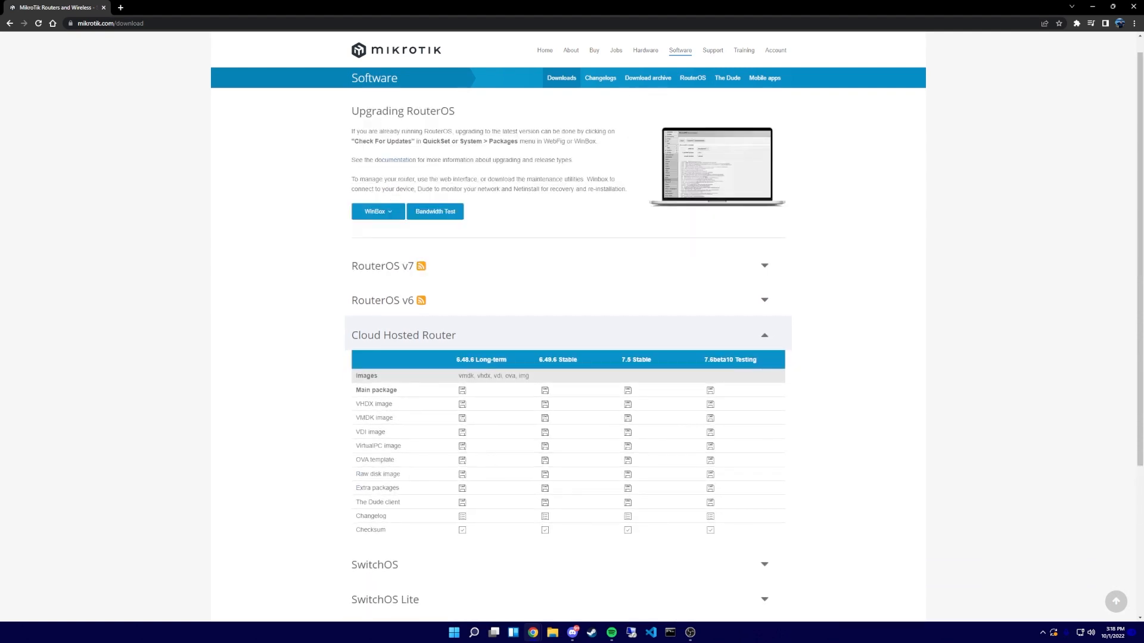
pyautogui.moveTo(355, 460); pyautogui.dragTo(395, 460)
pyautogui.click(398, 460)
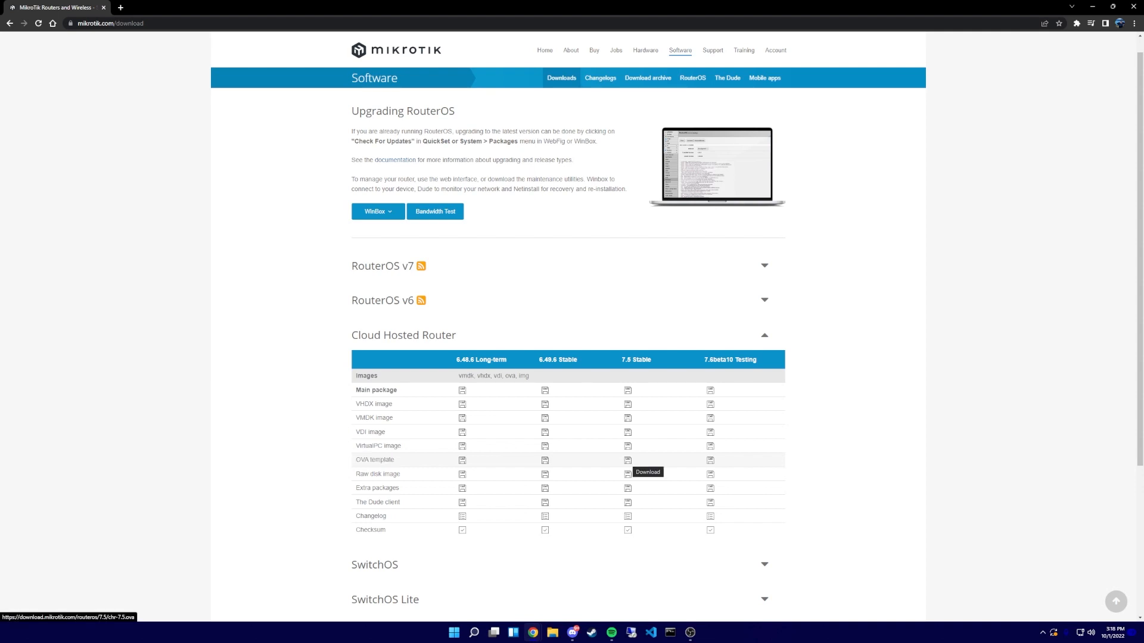
pyautogui.click(627, 460)
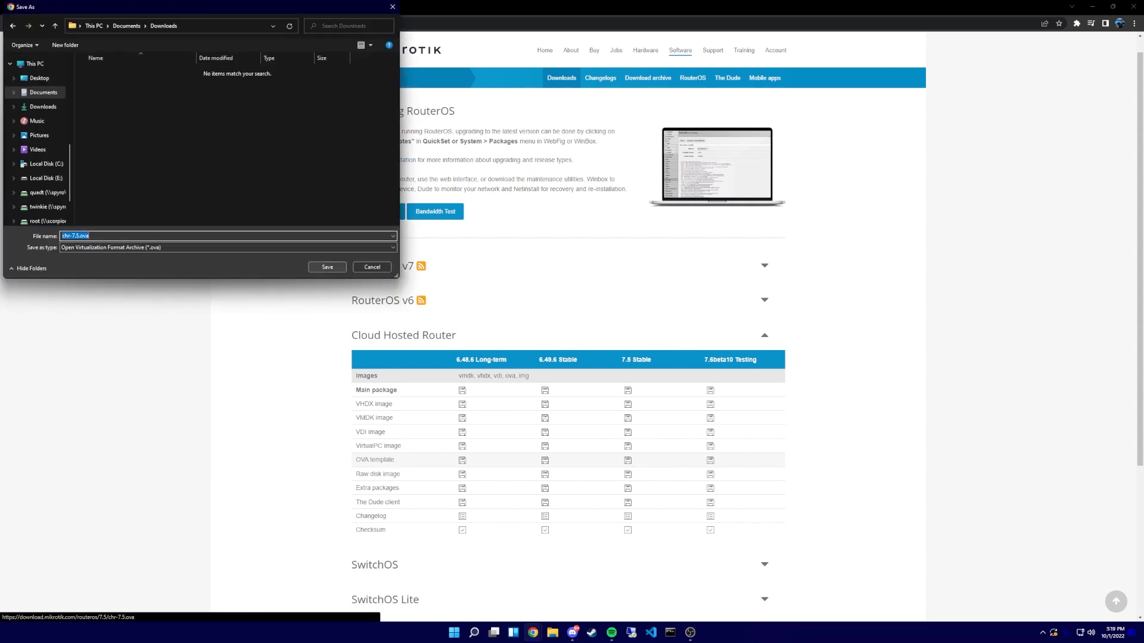
pyautogui.click(327, 267)
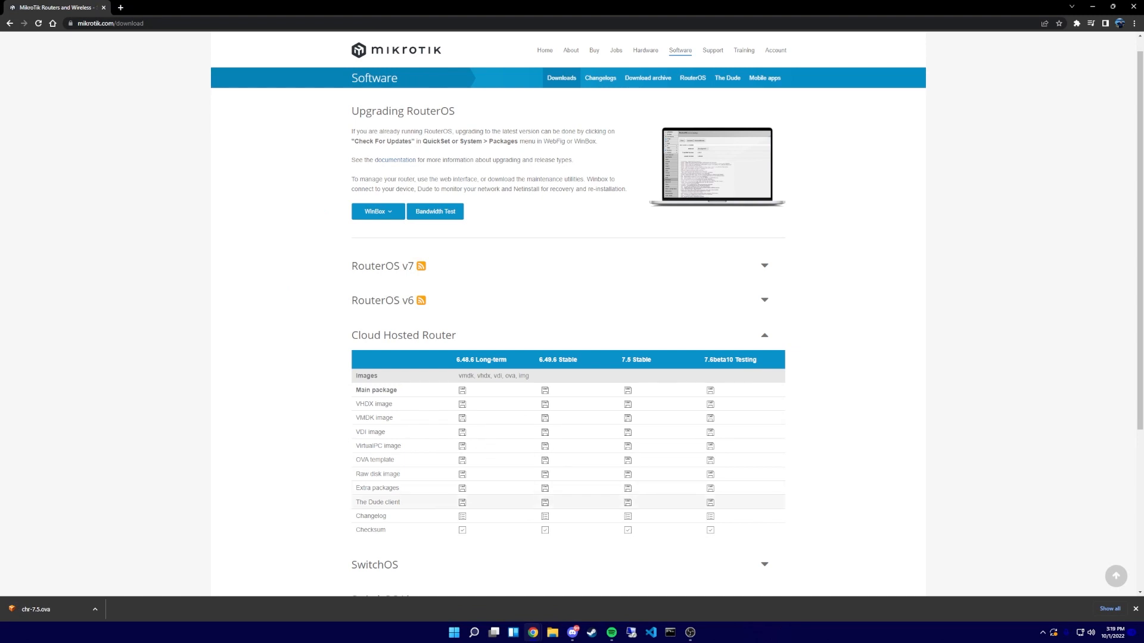
# Find XCP-ng Center on the computer and launch it
pyautogui.click(474, 633)
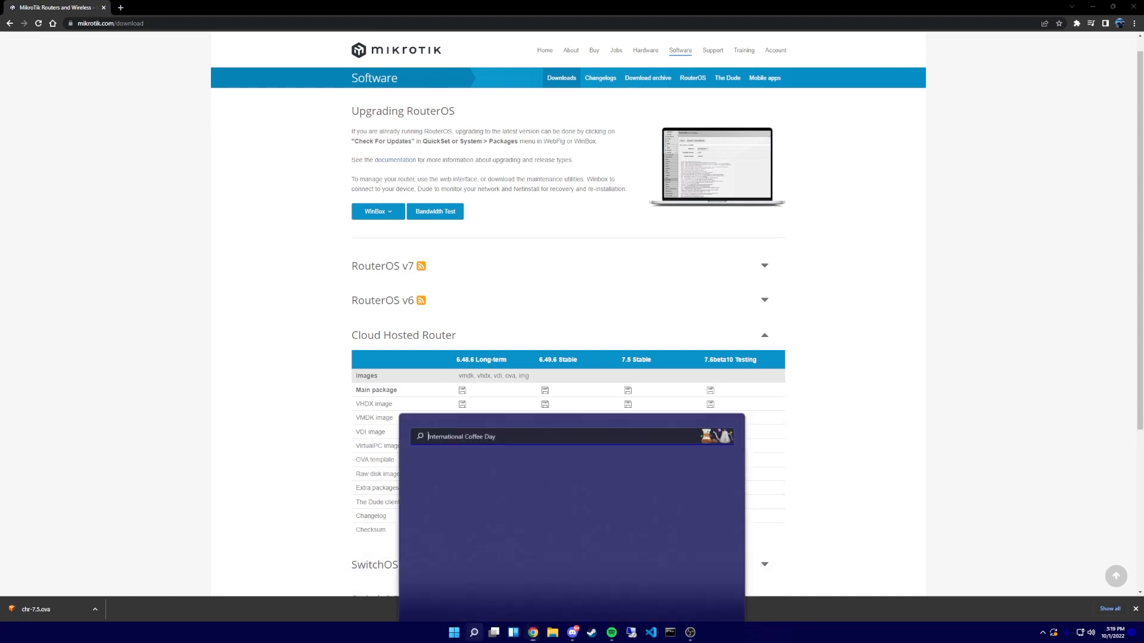
pyautogui.write('xcp')
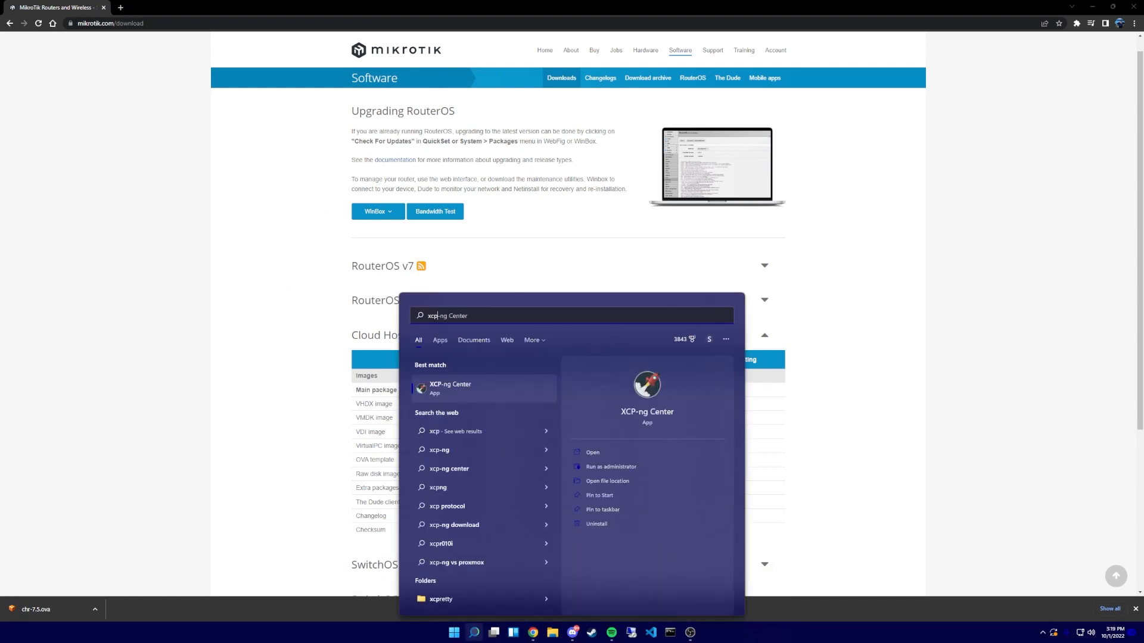
pyautogui.press('Return')
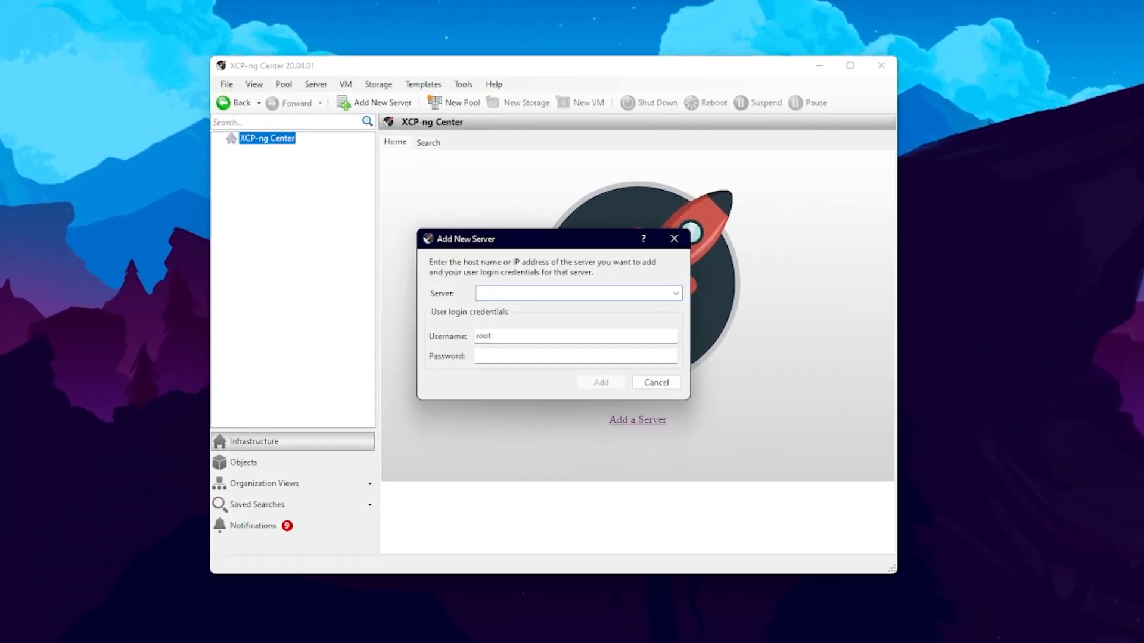
# Add the server 192.168.1.165 with the username root and enter the account password to connect
pyautogui.write('192.168.1.165')
pyautogui.press('Tab')
pyautogui.press('Tab')
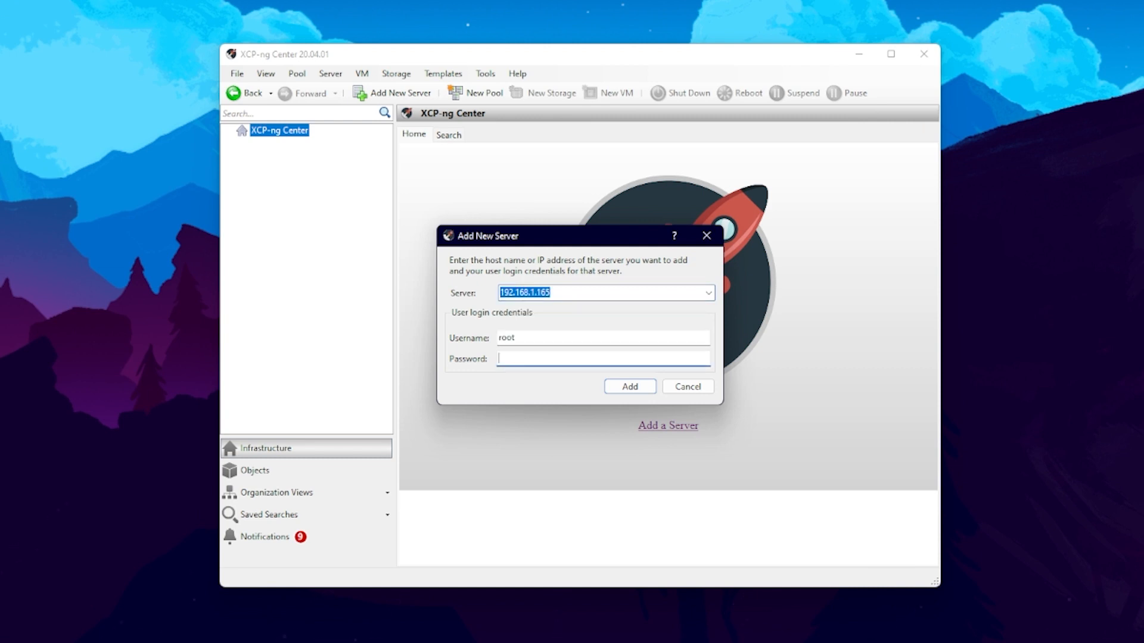
pyautogui.write('•••••••••')
pyautogui.press('Return')
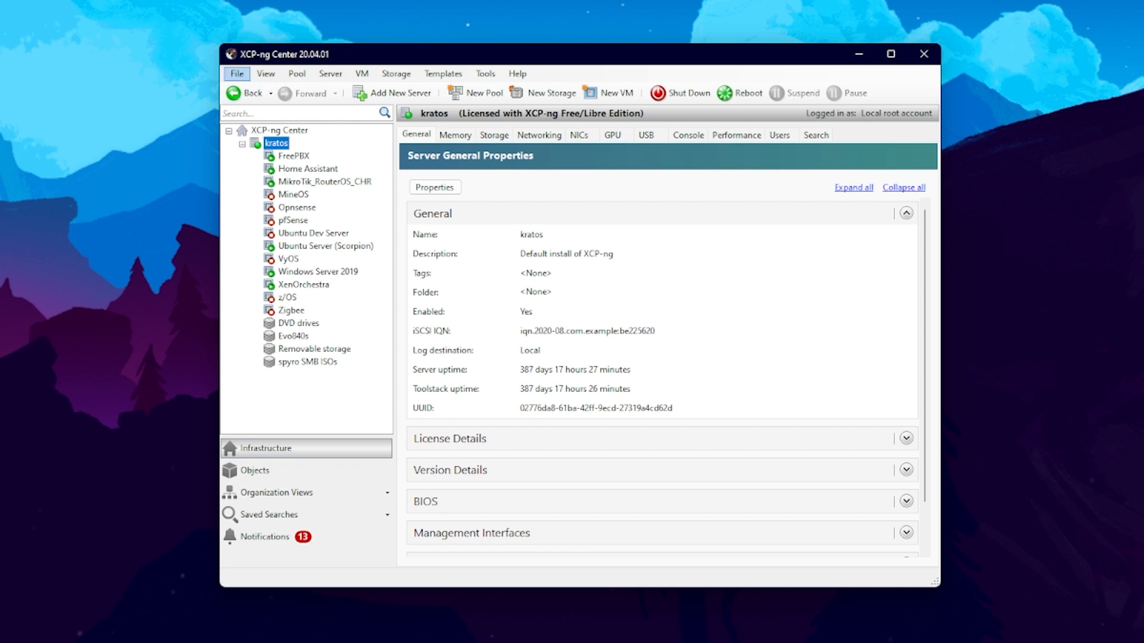
# Start importing chr-7.5.ova from the Downloads folder and continue past the package validation warnings
pyautogui.click(237, 73)
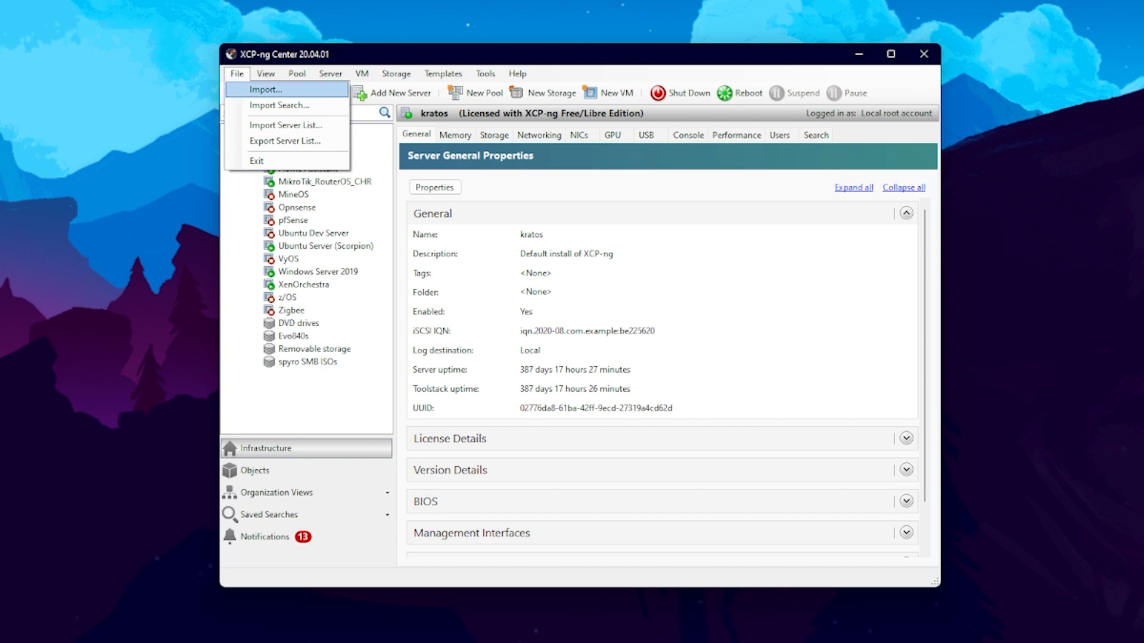
pyautogui.click(266, 90)
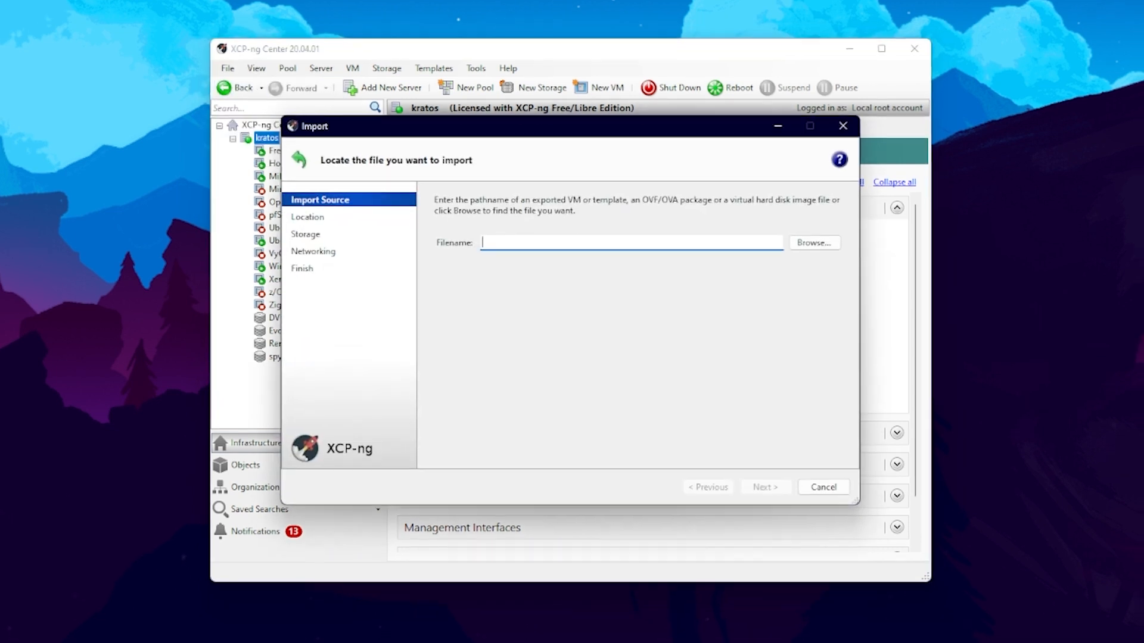
pyautogui.click(814, 243)
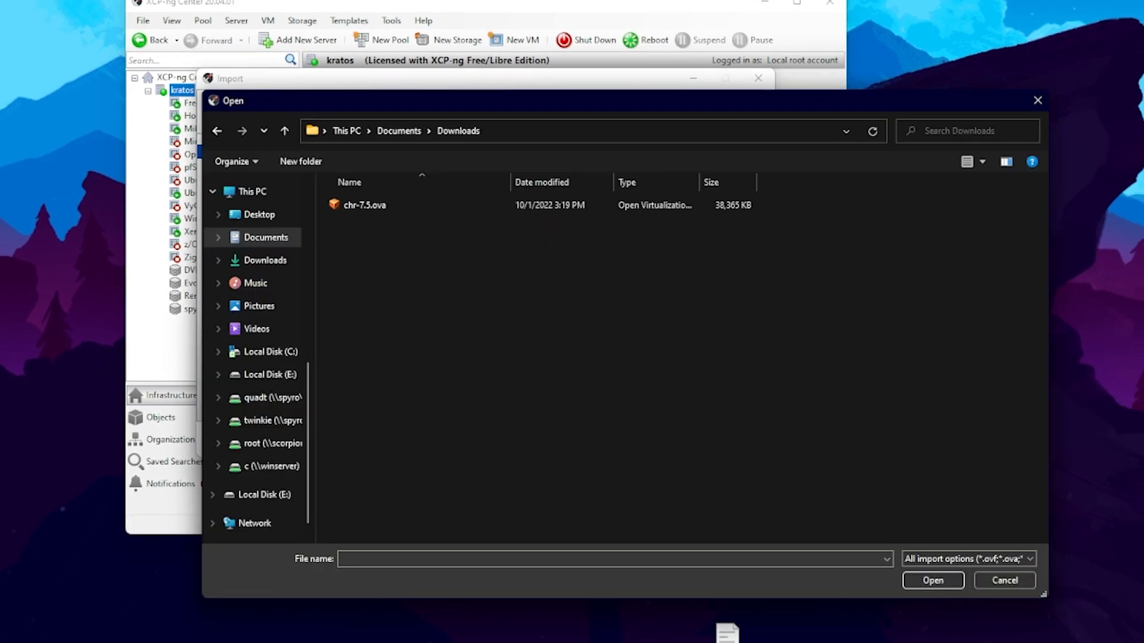
pyautogui.doubleClick(364, 205)
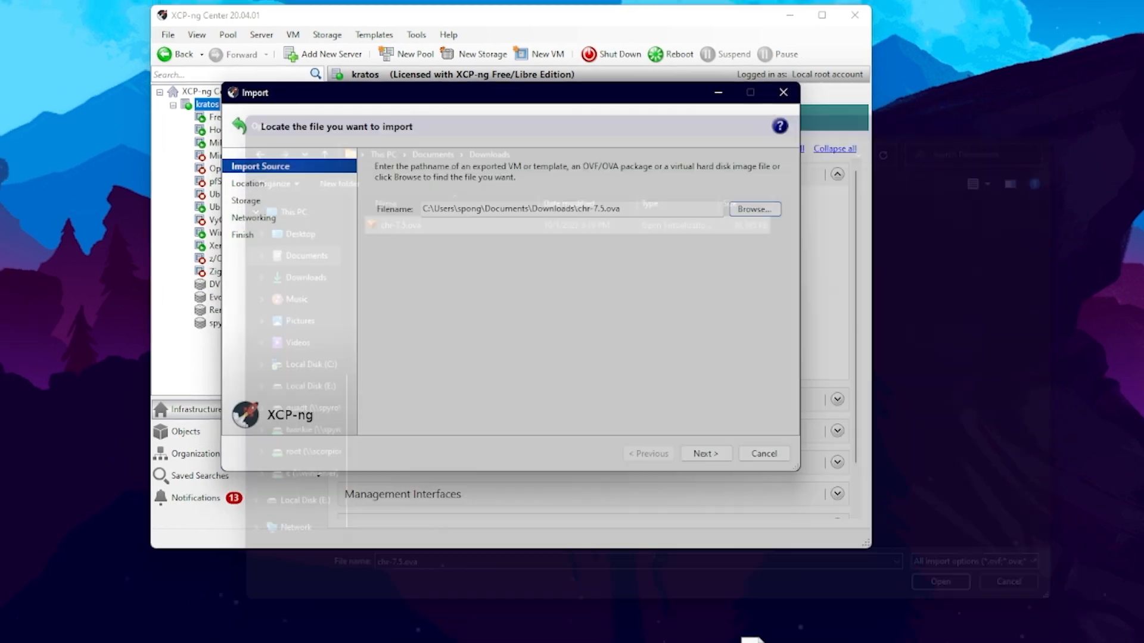
pyautogui.click(682, 441)
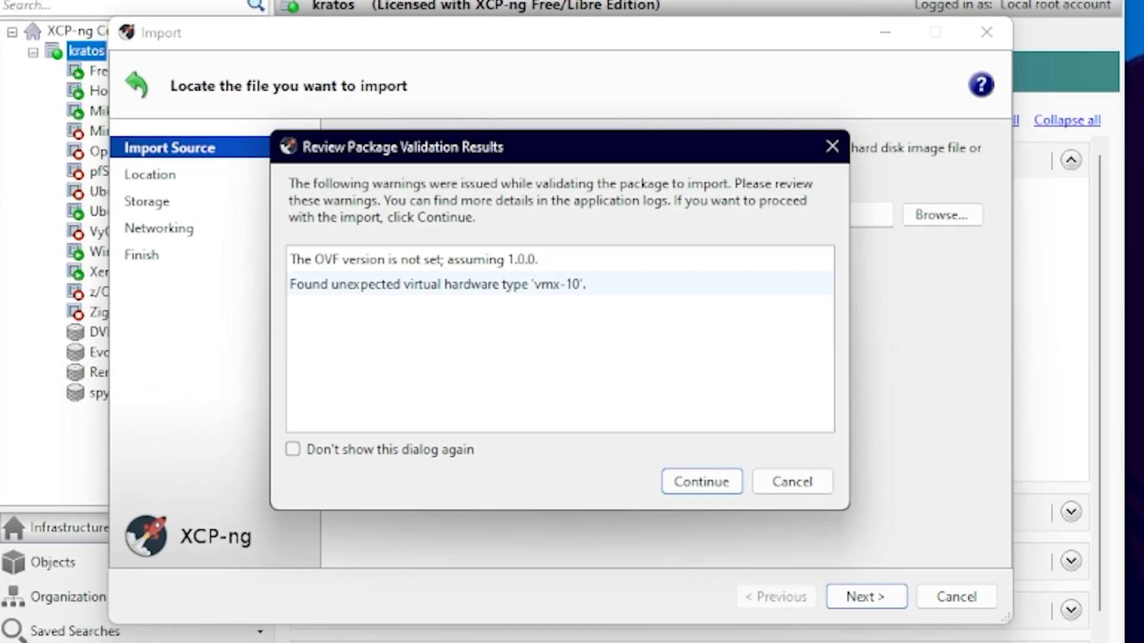
pyautogui.press('Return')
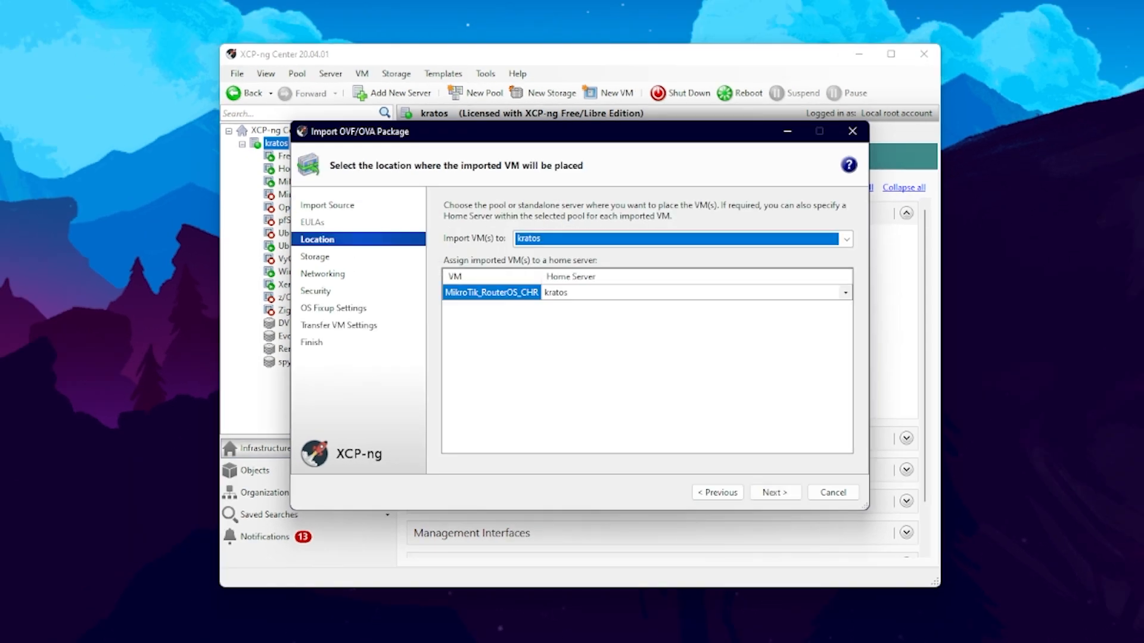
# Accept kratos as the home server for the imported VM and Evo840s as its target storage
pyautogui.press('Tab')
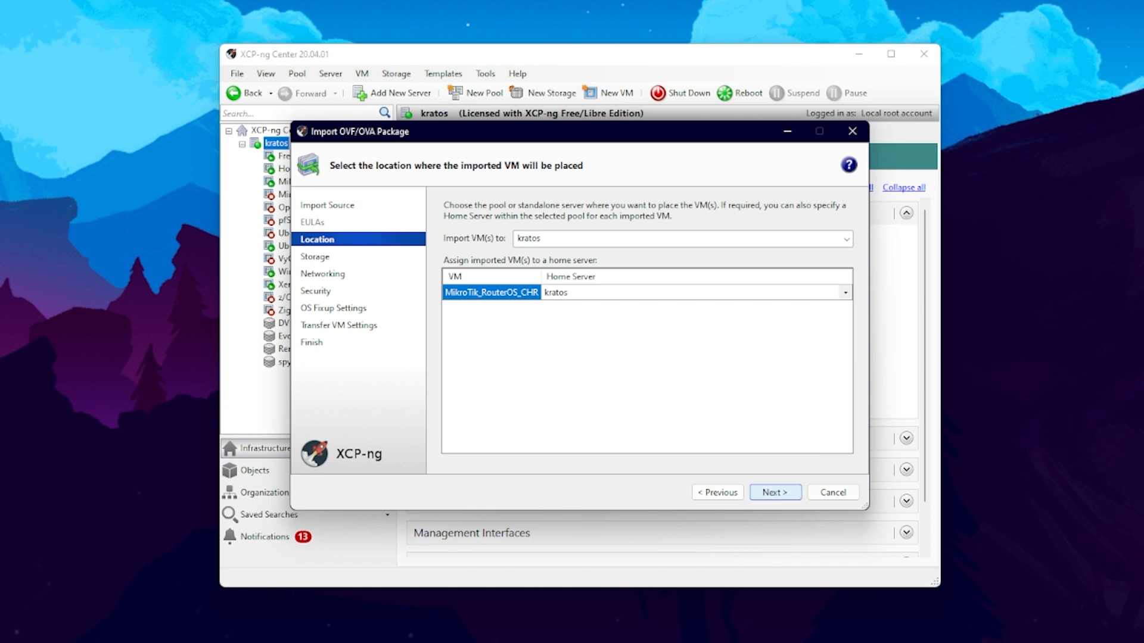
pyautogui.click(775, 493)
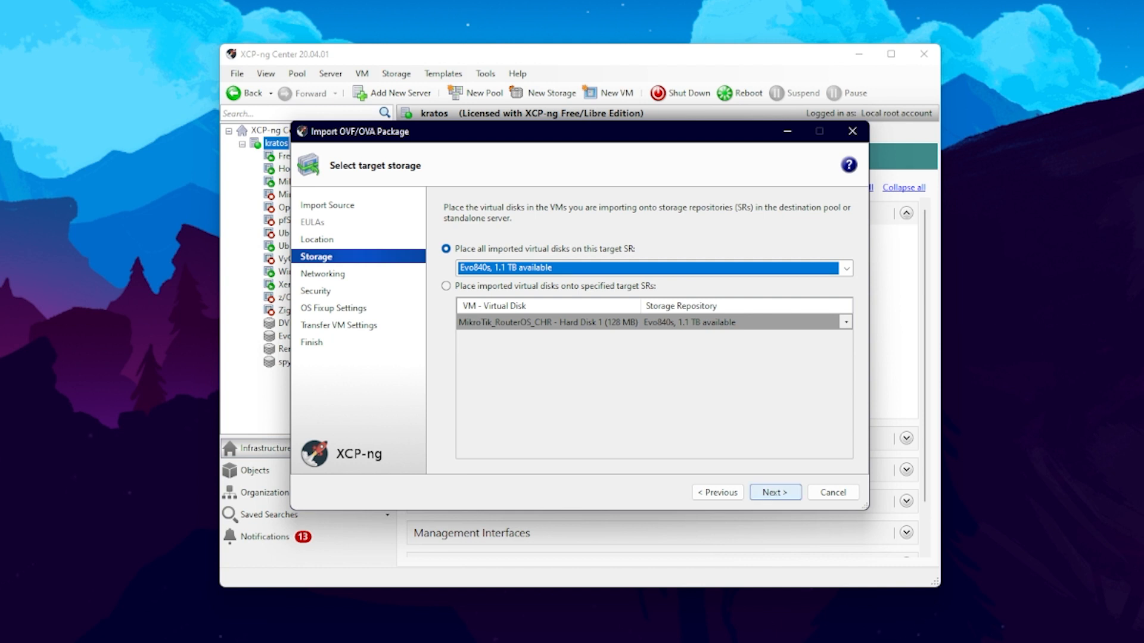
pyautogui.click(774, 492)
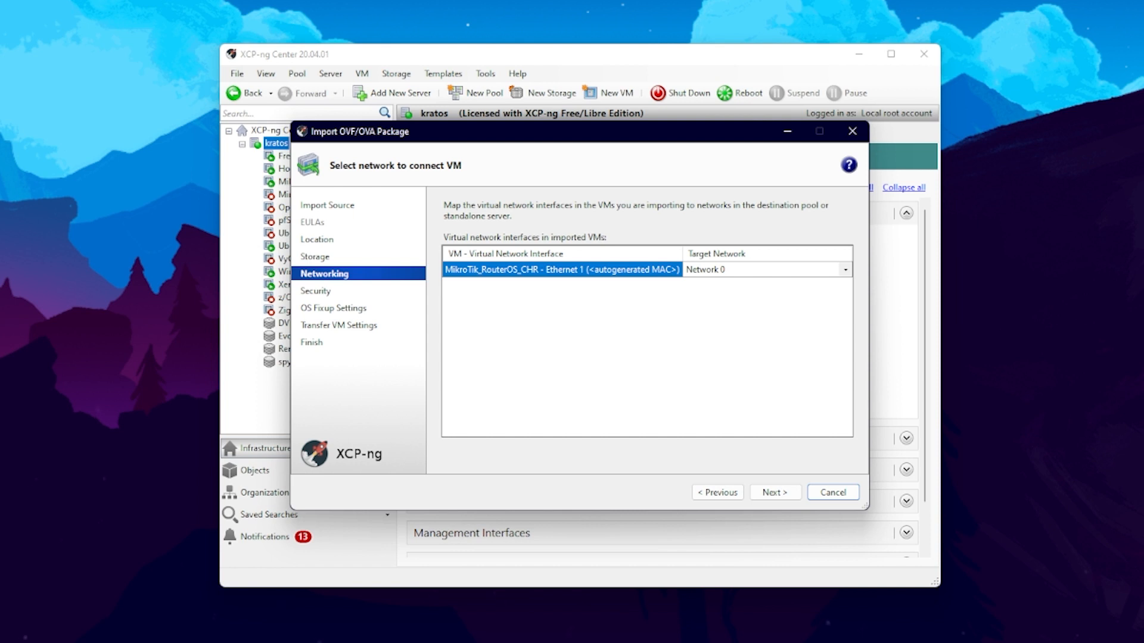
# Map the imported VM's Ethernet 1 interface to Network 0
pyautogui.click(845, 270)
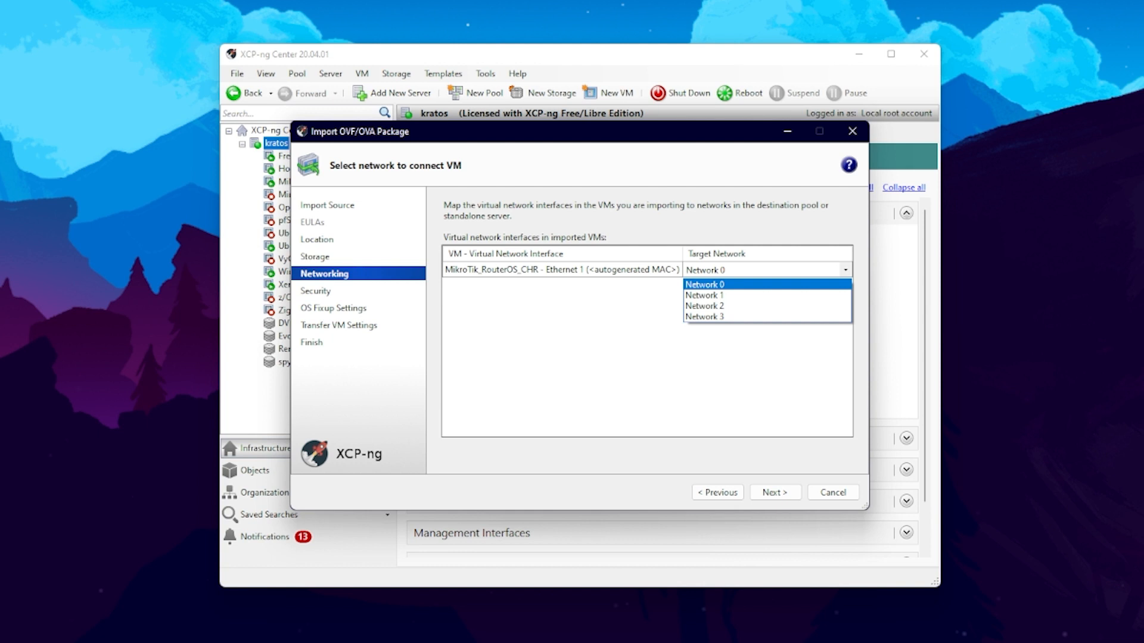
pyautogui.click(738, 285)
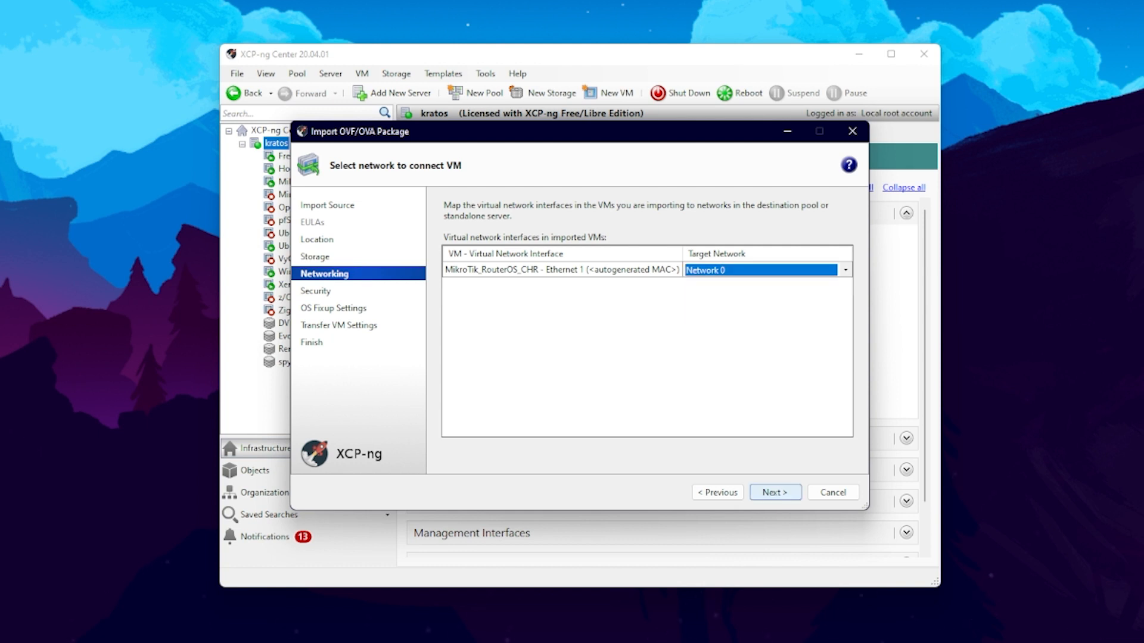
pyautogui.click(774, 492)
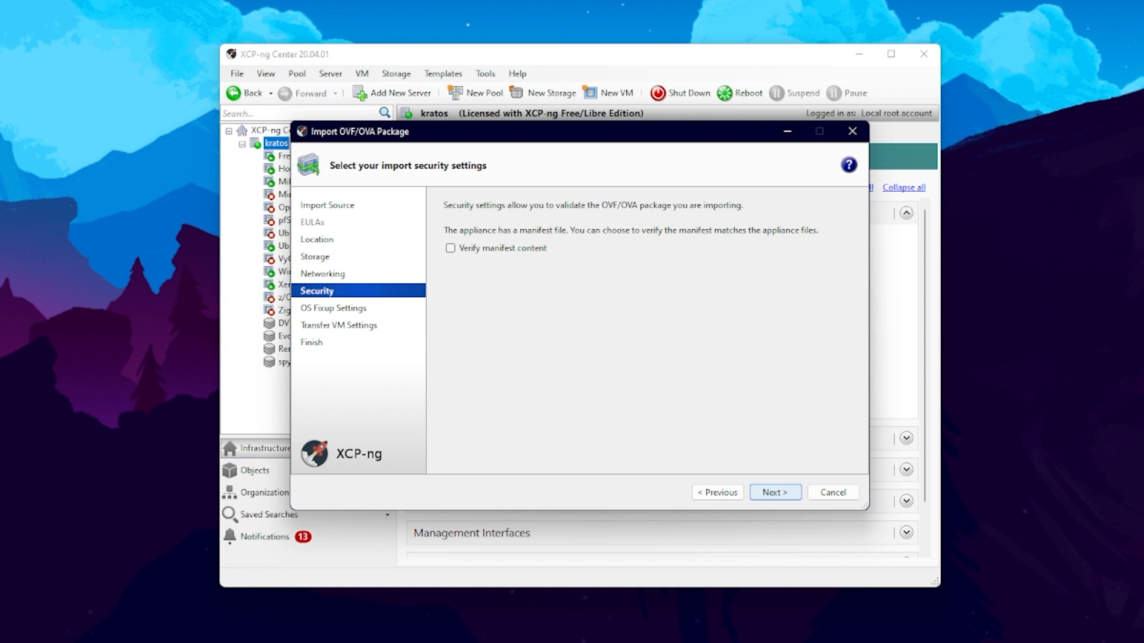
# Finish the import without manifest verification or Operating System Fixup, keeping the Transfer VM on Network 0 with DHCP
pyautogui.click(775, 492)
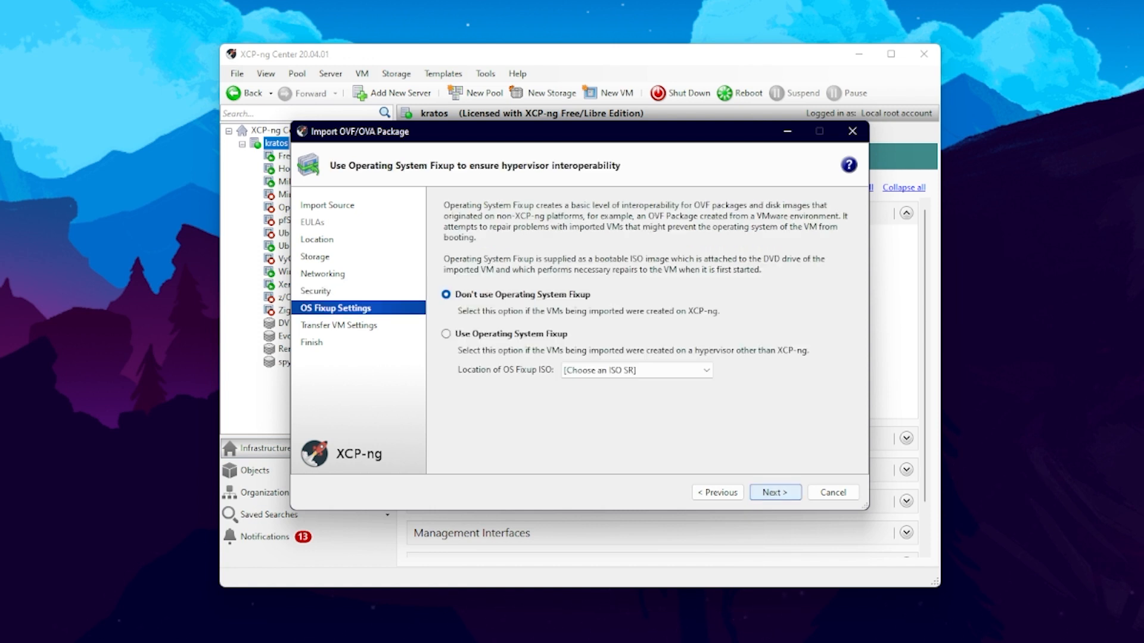
pyautogui.click(774, 492)
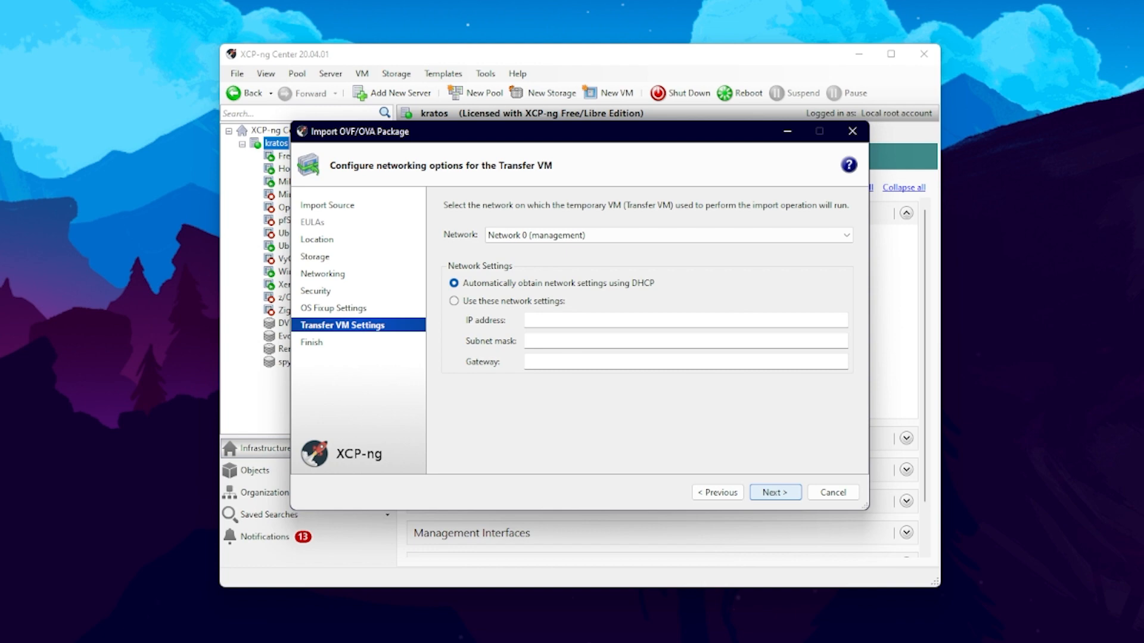
pyautogui.press('Return')
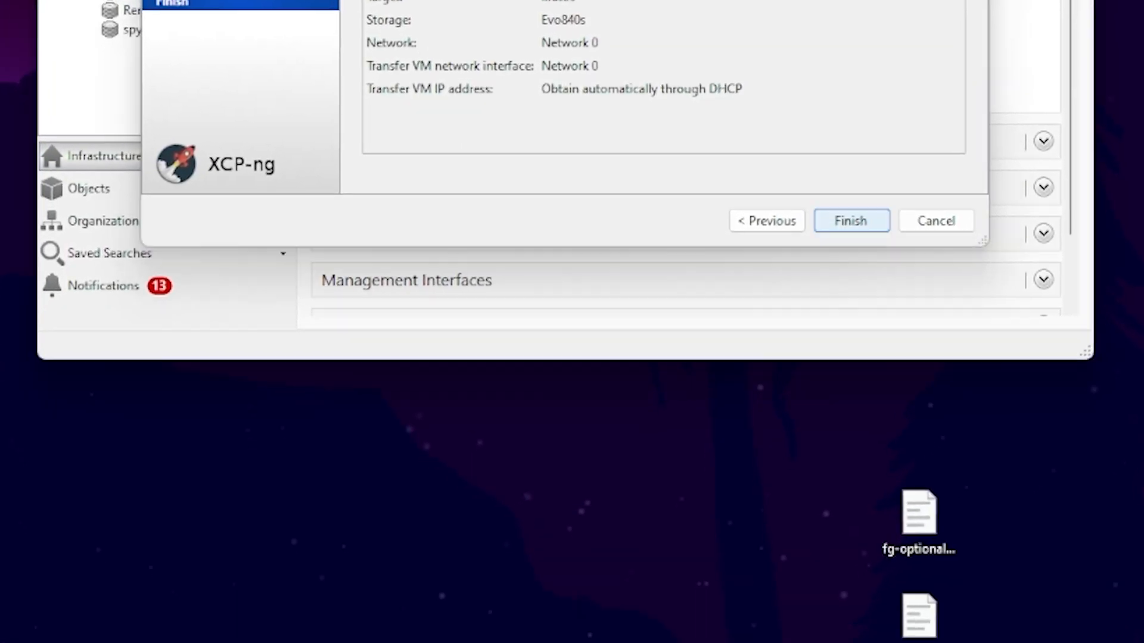
pyautogui.press('Return')
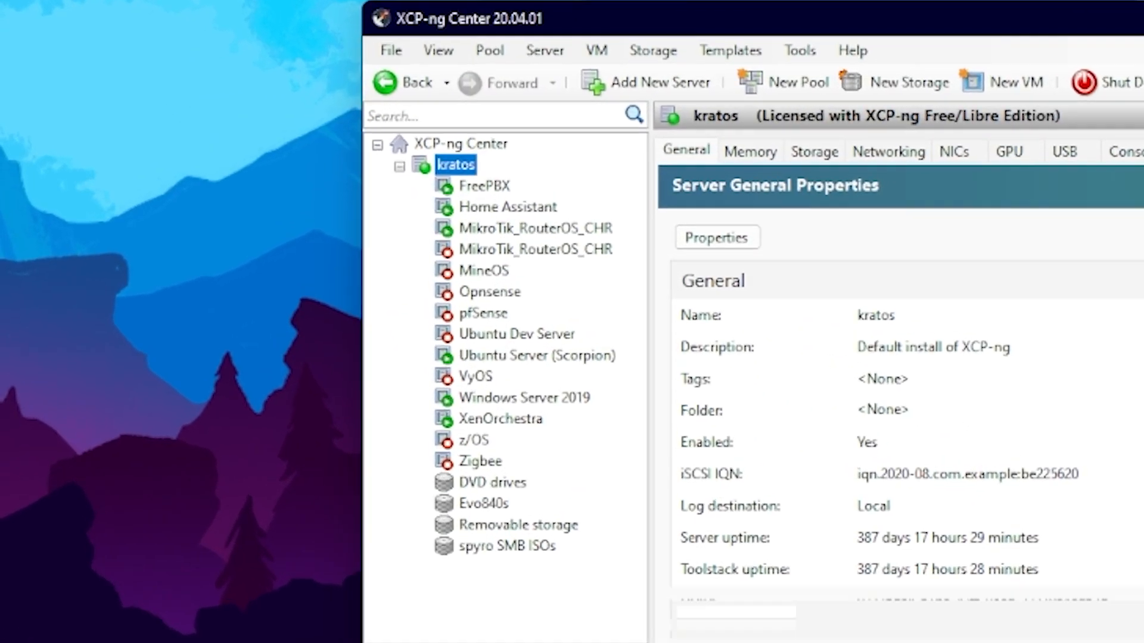
# Select the newly imported, stopped MikroTik_RouterOS_CHR VM under kratos and start it
pyautogui.click(324, 195)
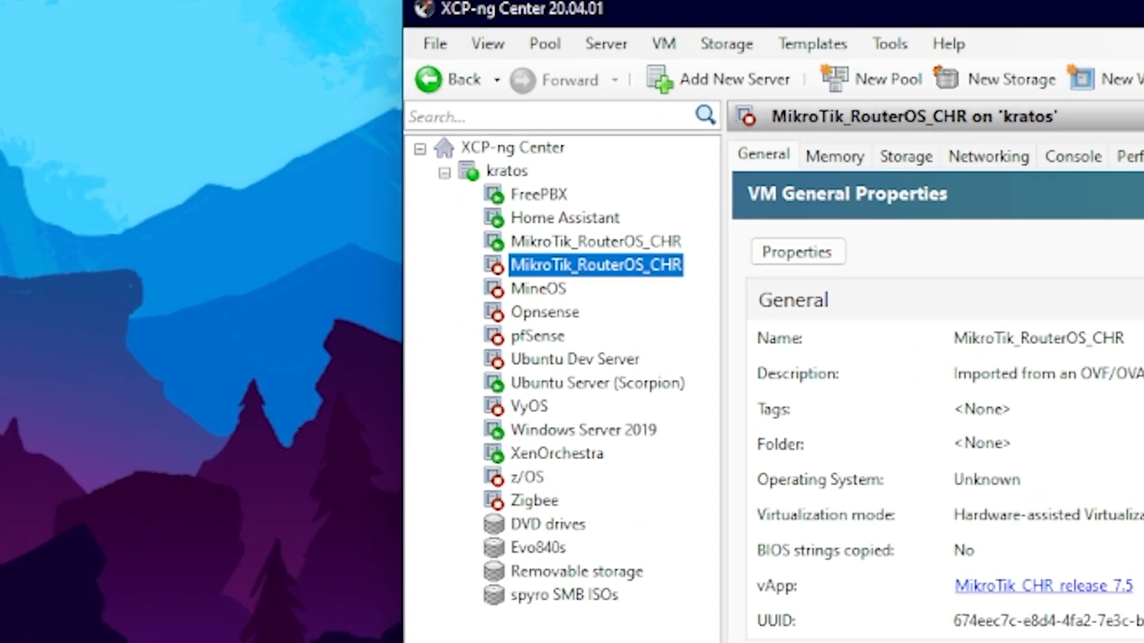
pyautogui.click(494, 135)
pyautogui.click(763, 156)
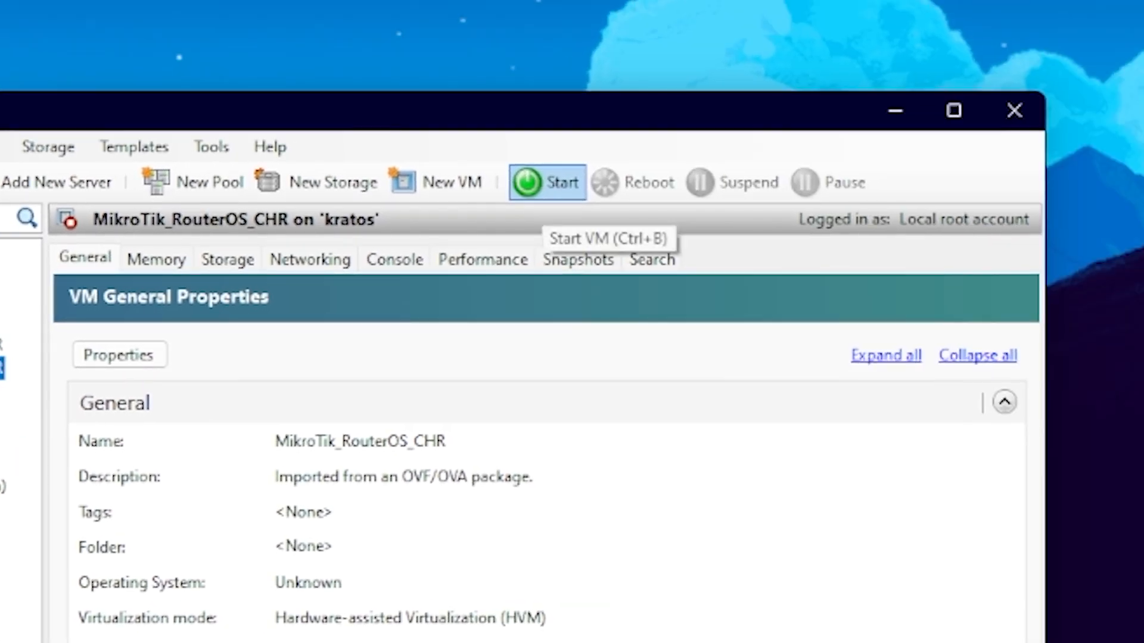
pyautogui.click(546, 183)
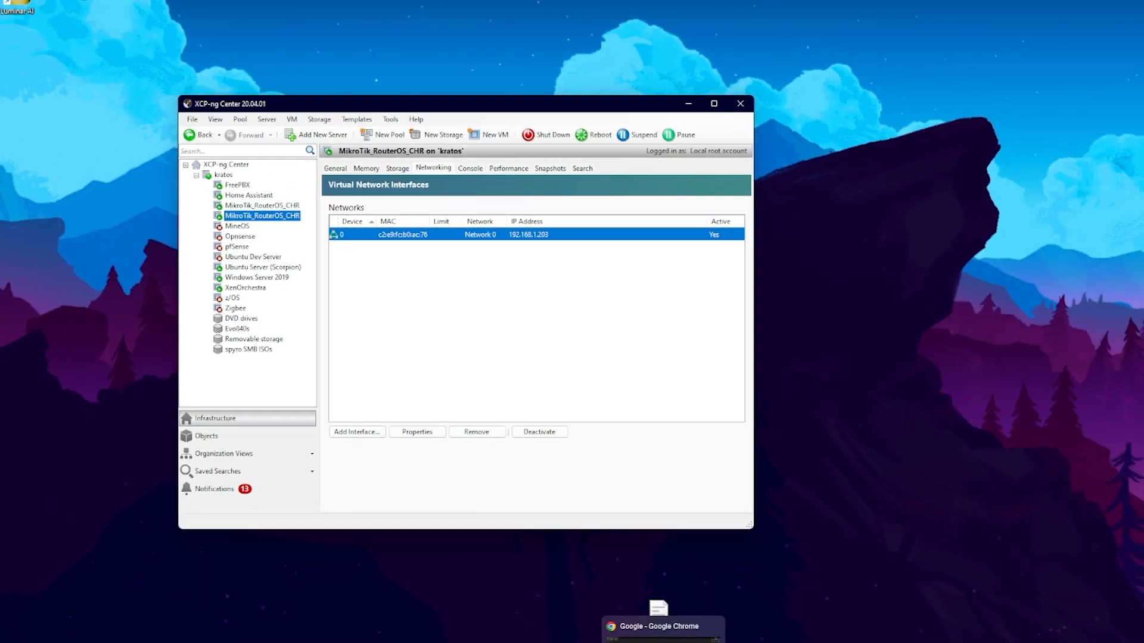
# Switch to Google Chrome and open the router's web interface at 192.168.1.203
pyautogui.click(523, 632)
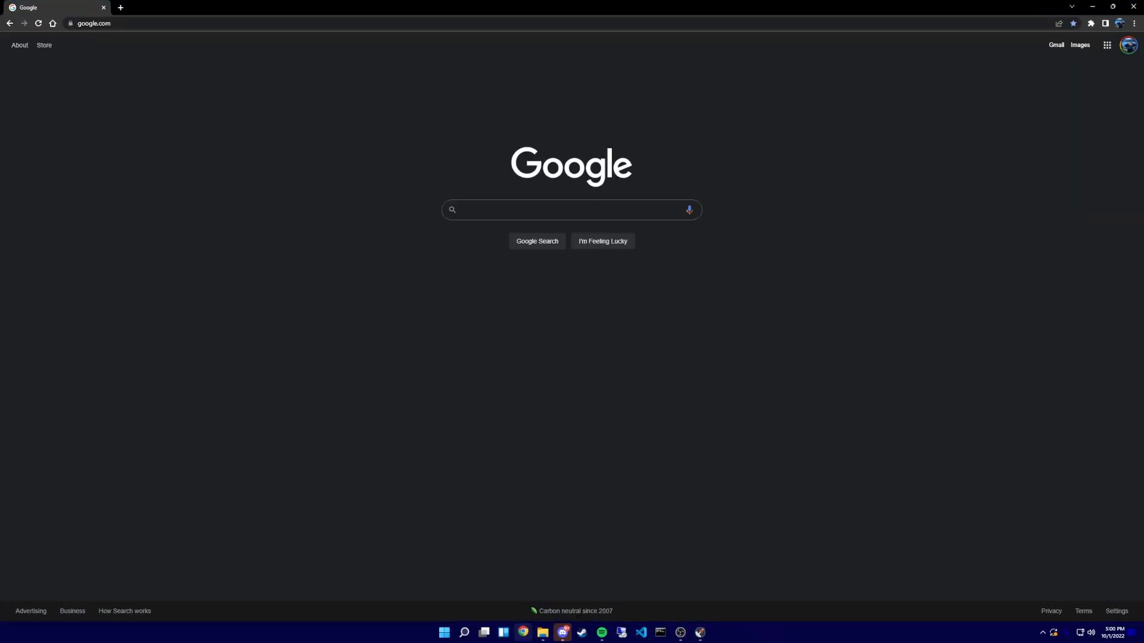
pyautogui.click(119, 23)
pyautogui.write('192.168.1.203')
pyautogui.press('Return')
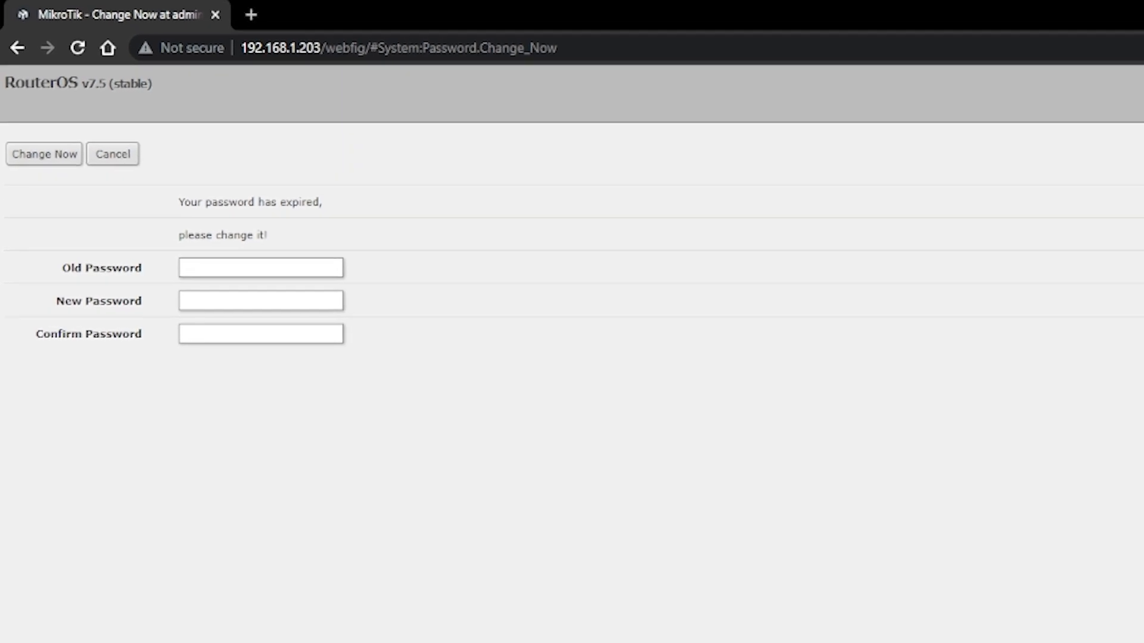
# Replace the expired router password, leaving the old password blank and entering and confirming a new one
pyautogui.click(261, 301)
pyautogui.write('•••••••')
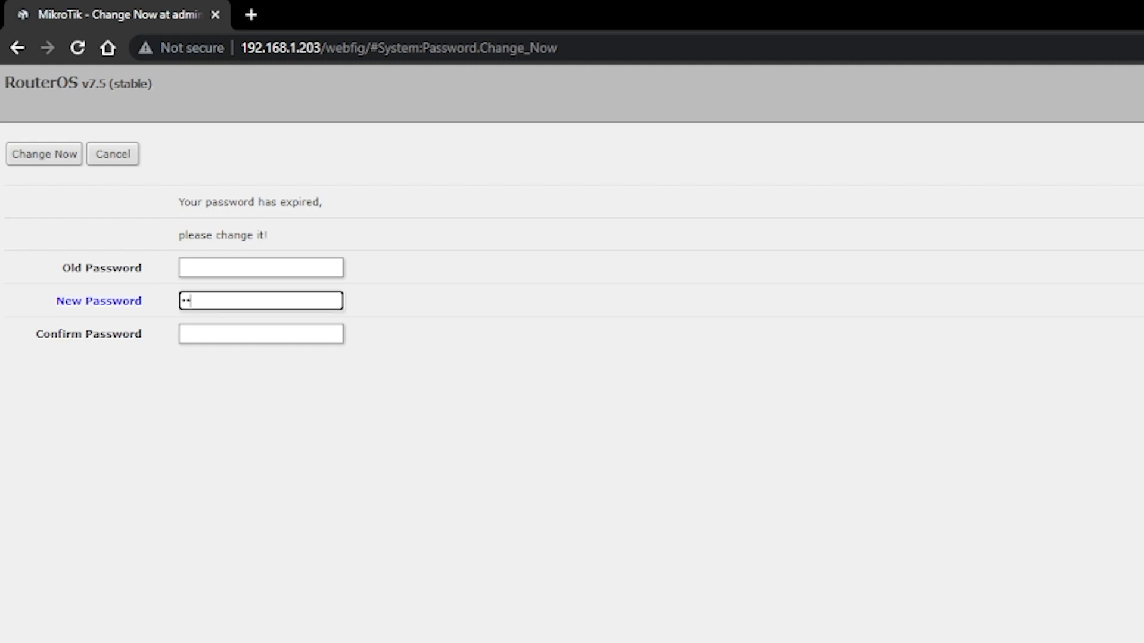
pyautogui.write('•')
pyautogui.press('Tab')
pyautogui.write('••••••')
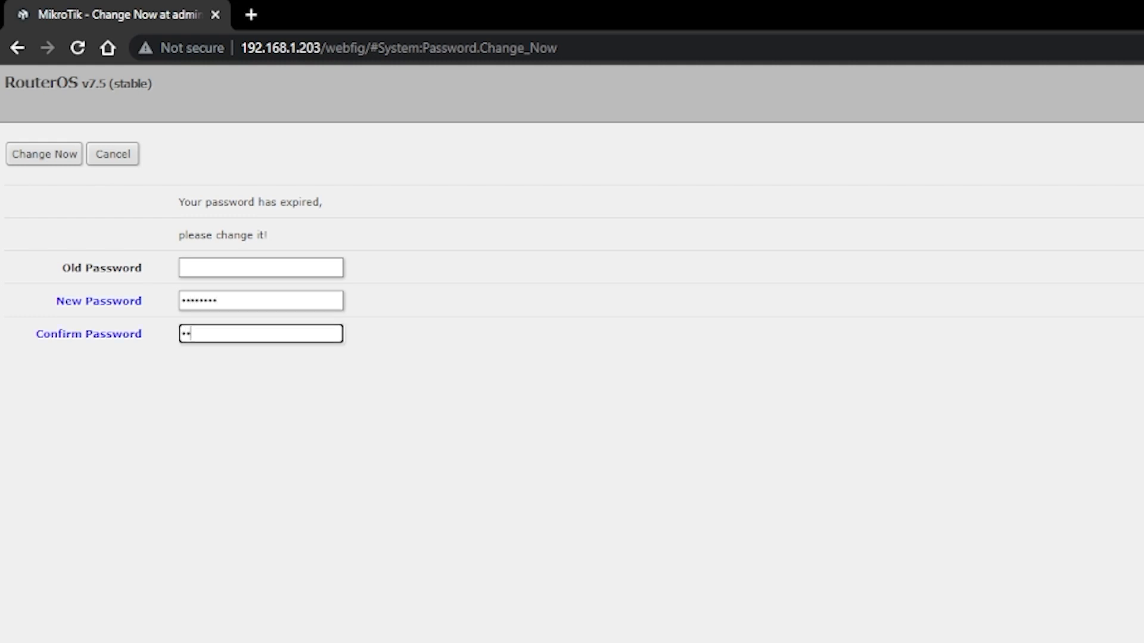
pyautogui.write('••')
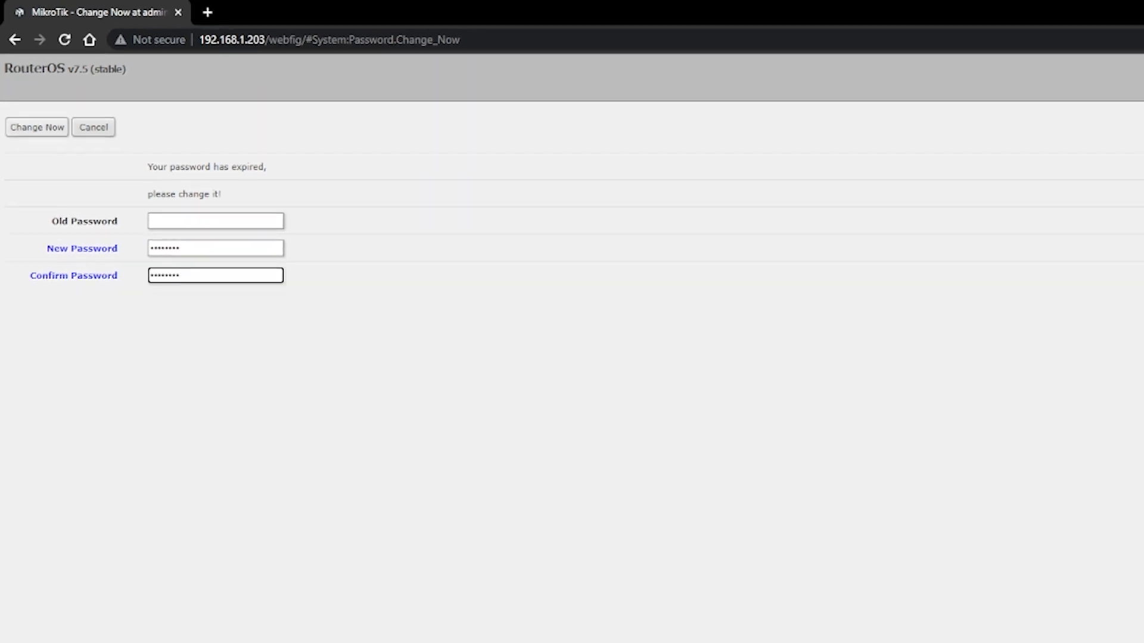
pyautogui.press('Return')
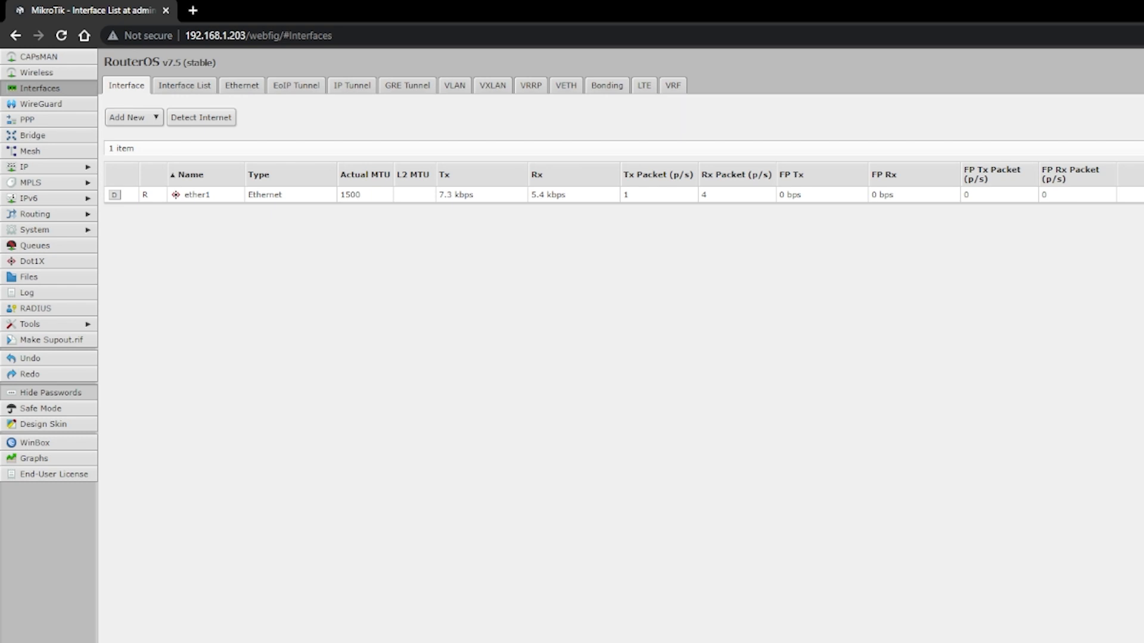
# Review the router's IP configuration, looking through the address list, DHCP server, DNS settings and firewall filter rules
pyautogui.click(47, 166)
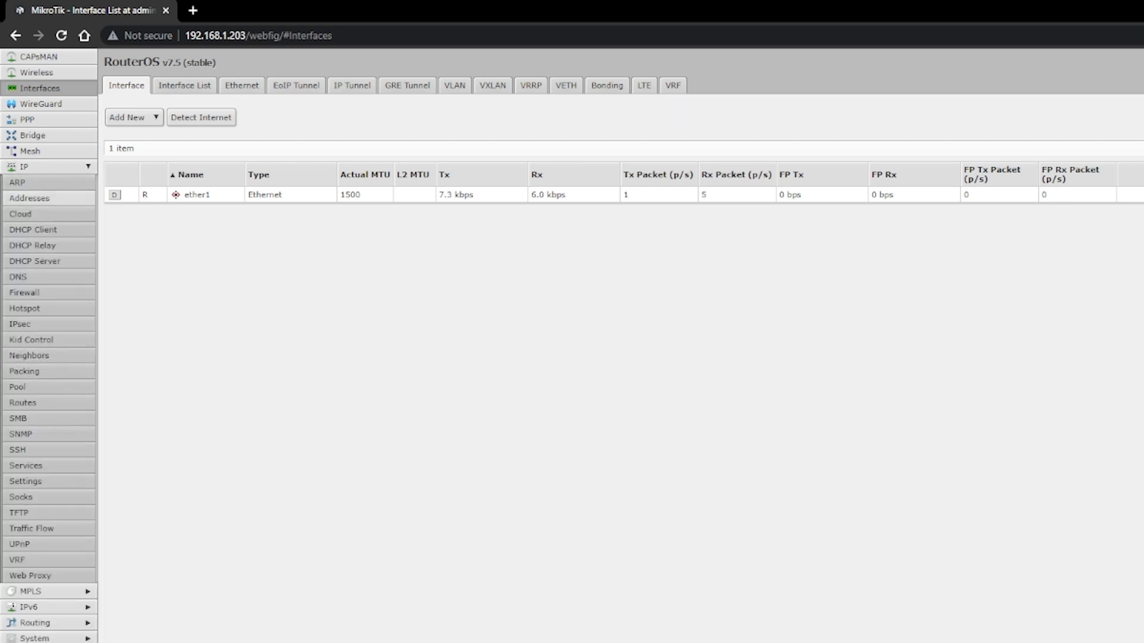
pyautogui.click(29, 198)
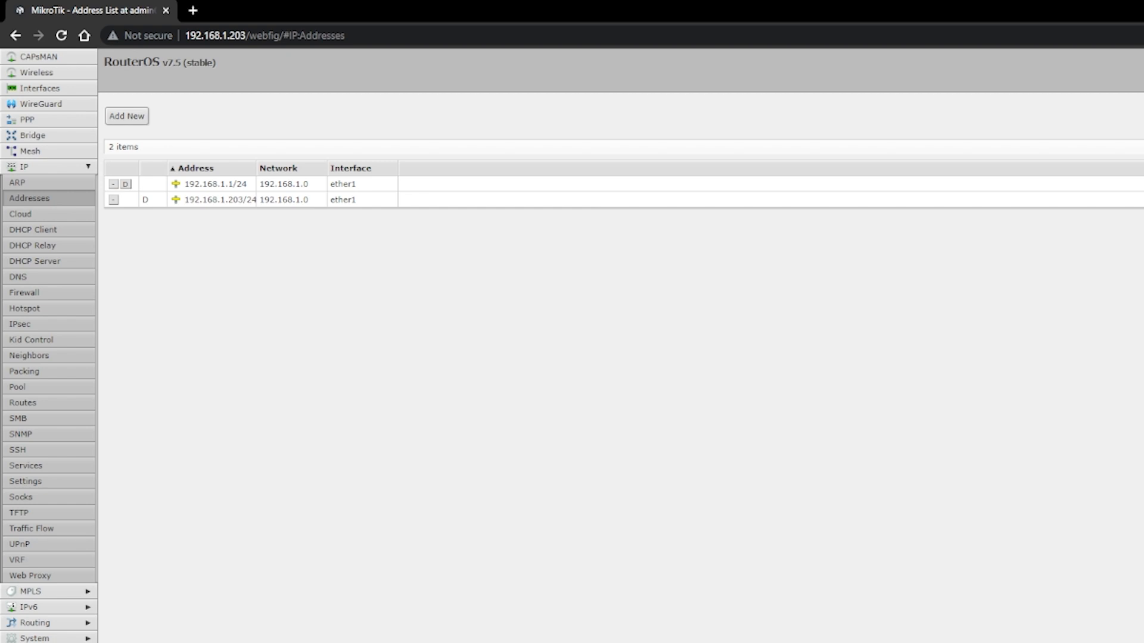
pyautogui.click(35, 261)
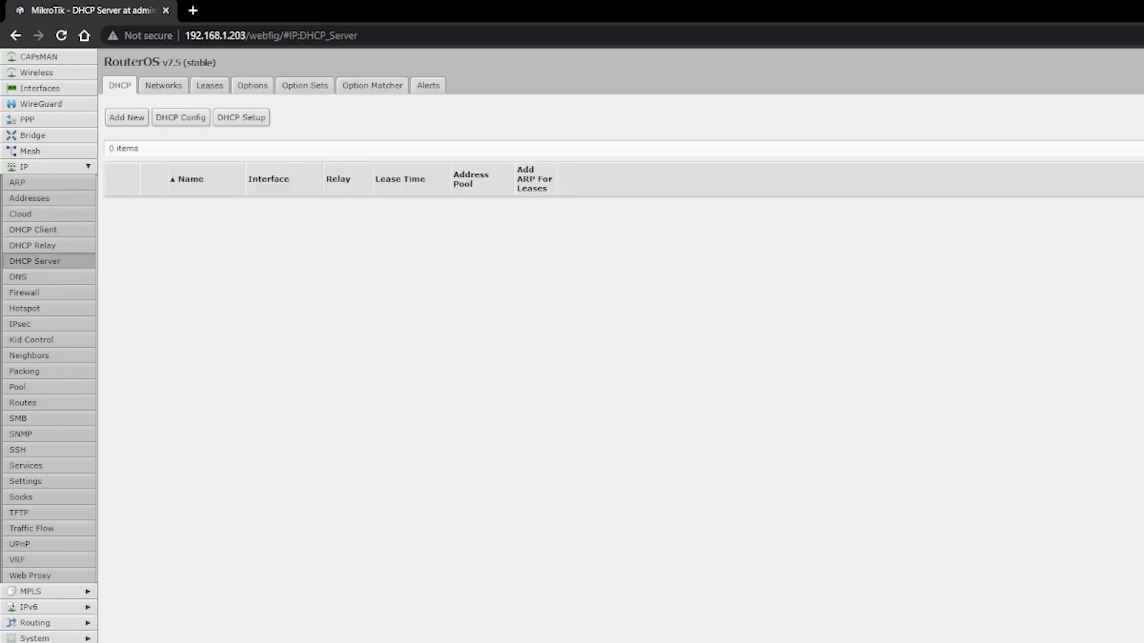
pyautogui.click(19, 277)
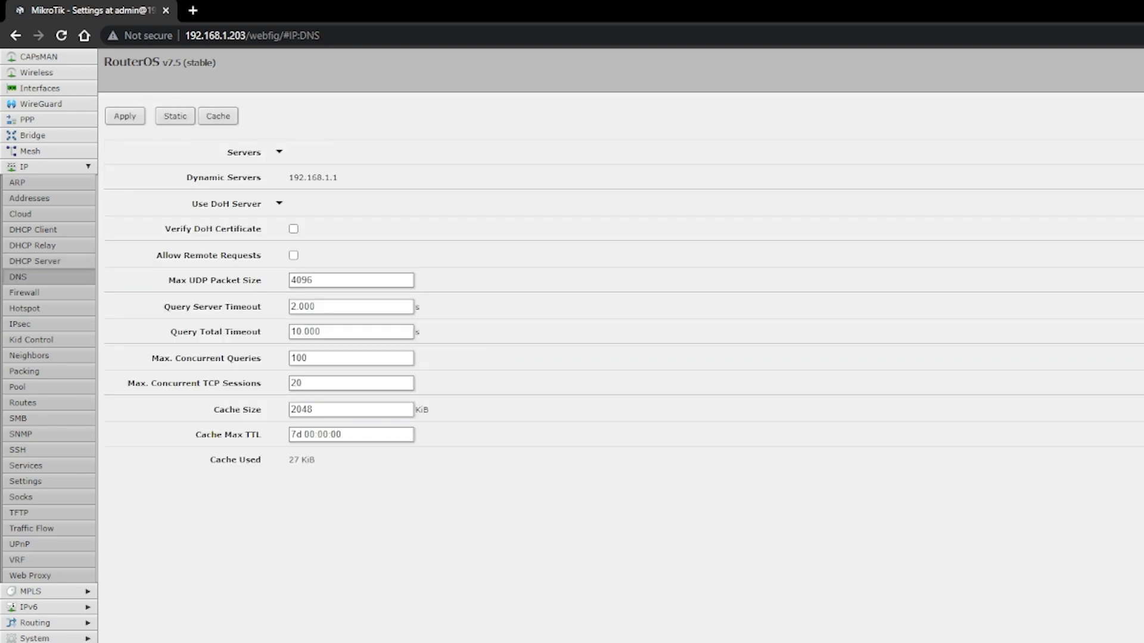
pyautogui.click(25, 293)
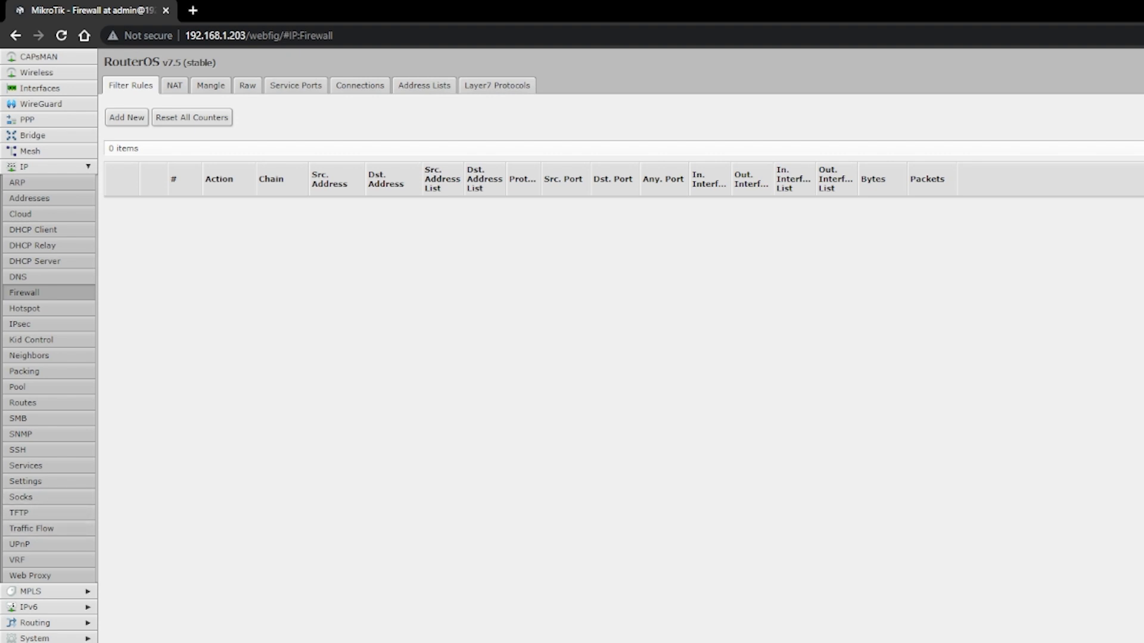
pyautogui.click(48, 167)
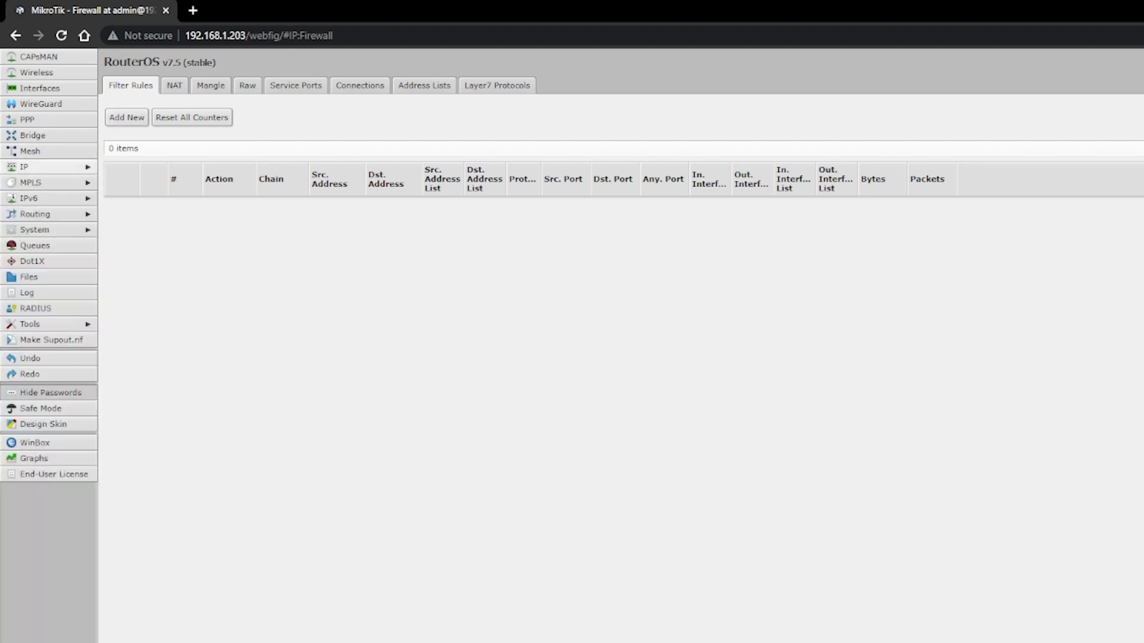